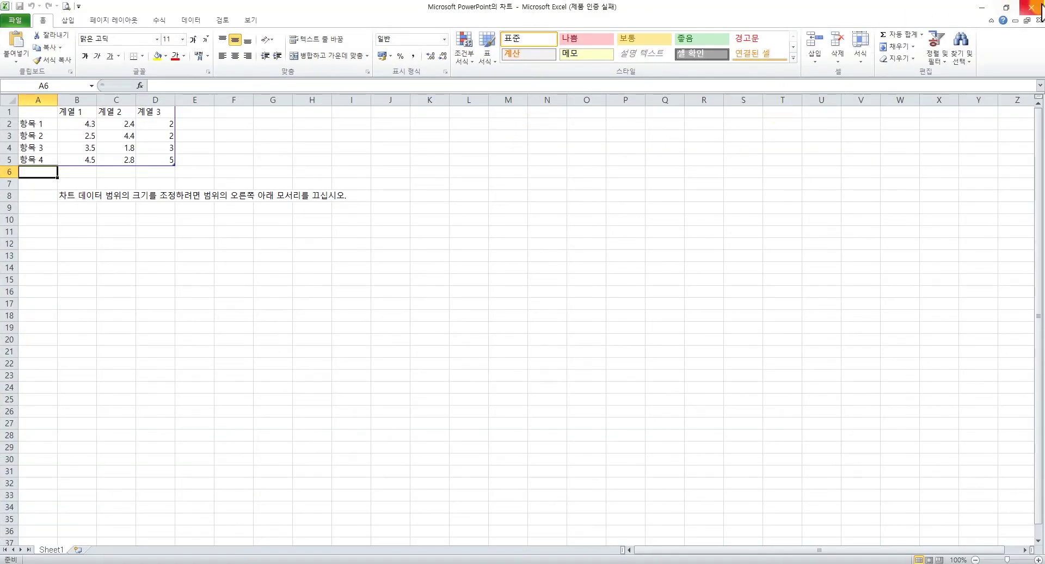
Restore the chart data sheet from full screen and position it so the reference document stays readable
left_click(1005, 7)
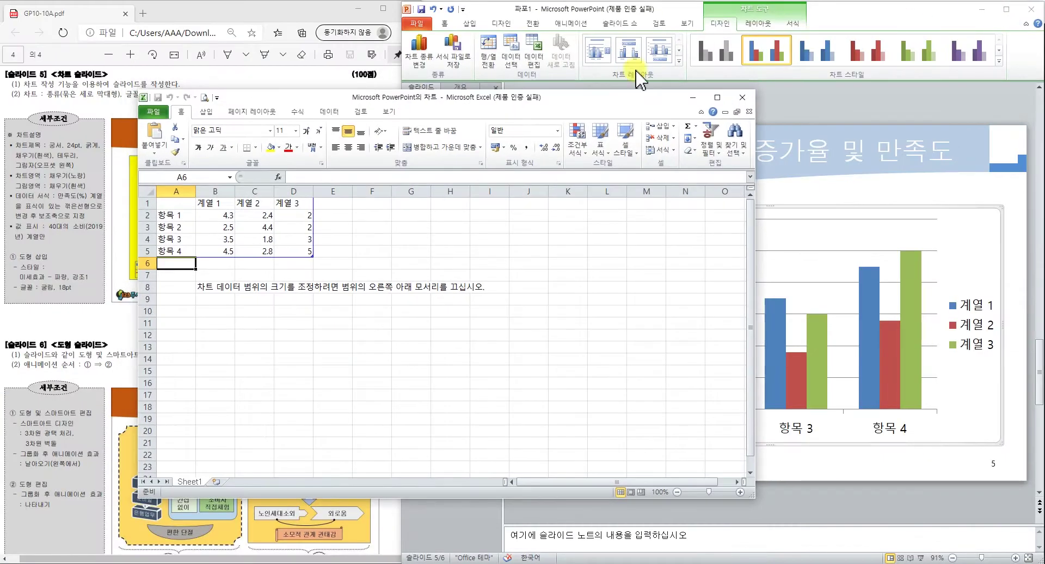
left_click_drag(585, 98, 497, 96)
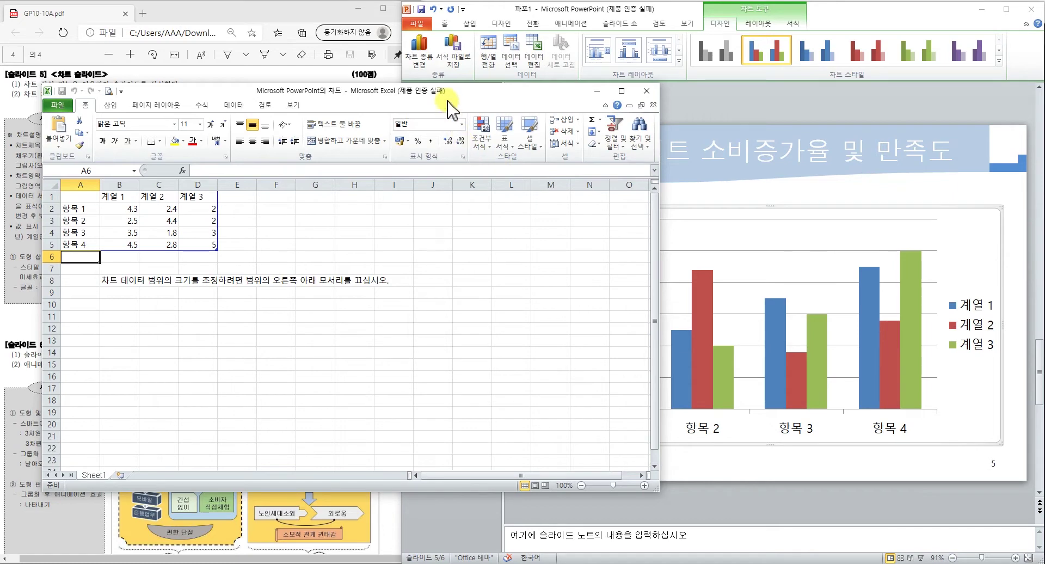
left_click_drag(446, 92, 751, 143)
Enter the column headings 10대 in B1 and 20대 in C1 of the chart data sheet
left_click(423, 249)
left_click_drag(479, 143, 497, 147)
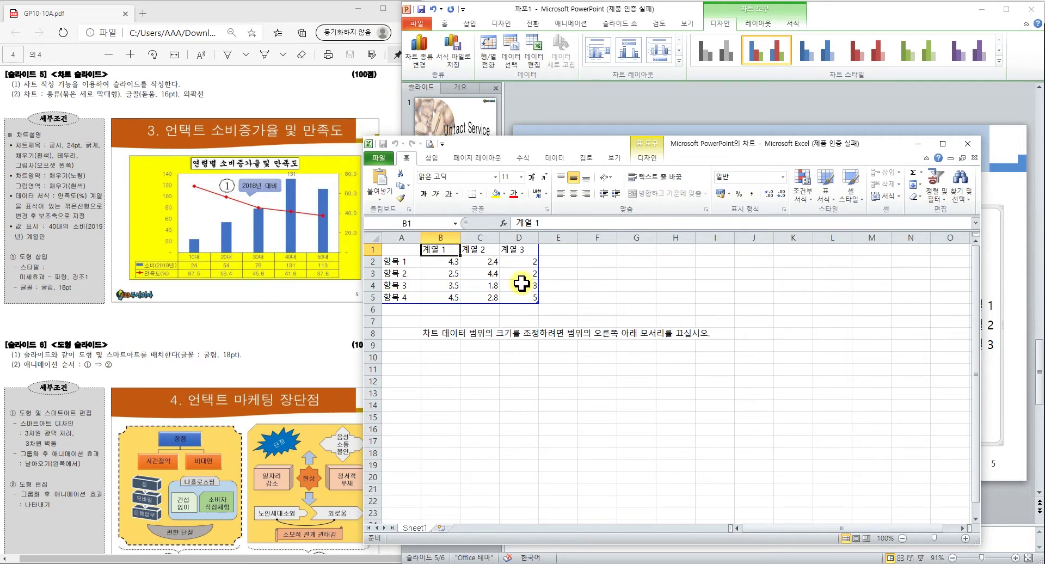
type("10")
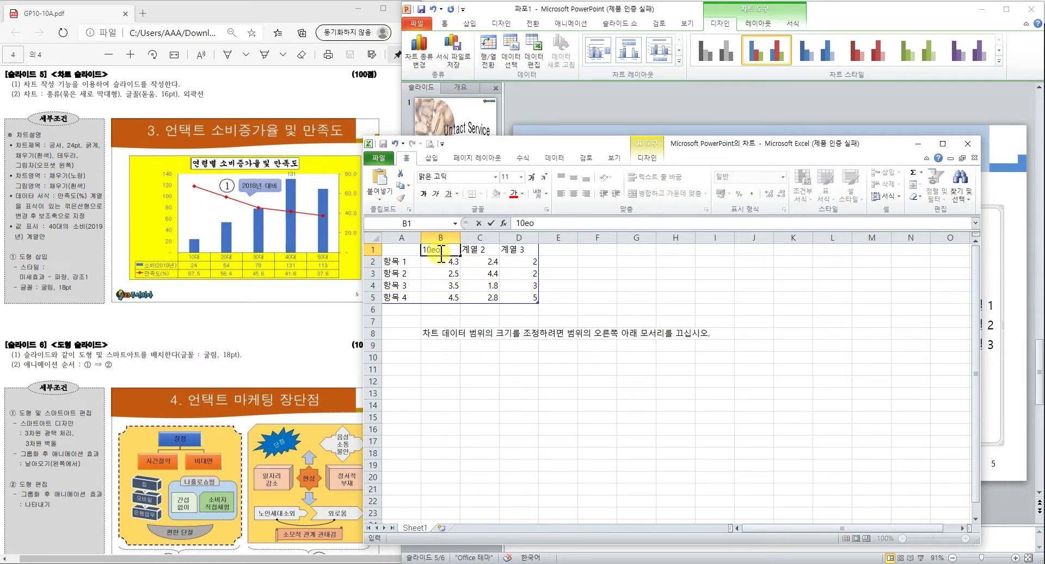
key("Tab")
type("20ㄷ")
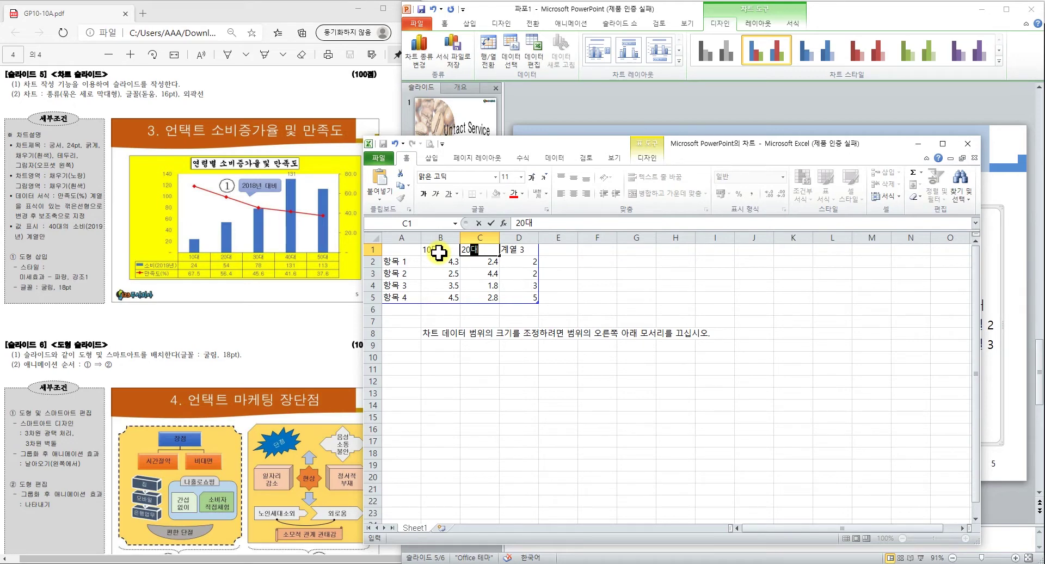
Extend the 10대 and 20대 headings as a series across row 1 to 50대 in F1
left_click(439, 251)
left_click_drag(449, 249, 500, 256)
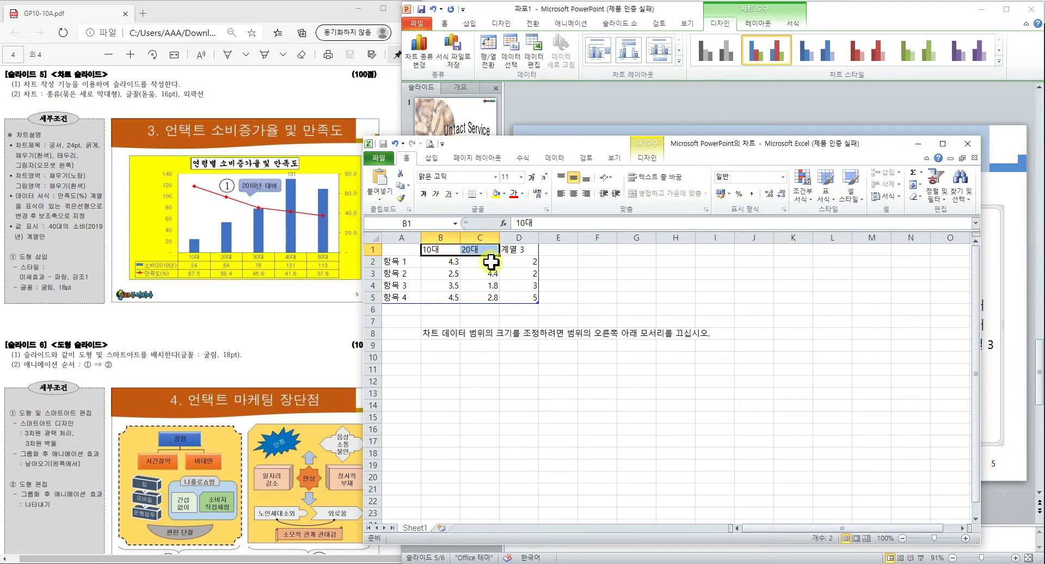
mouse_move(501, 259)
left_mouse_down()
mouse_move(615, 260)
mouse_move(501, 257)
left_mouse_up()
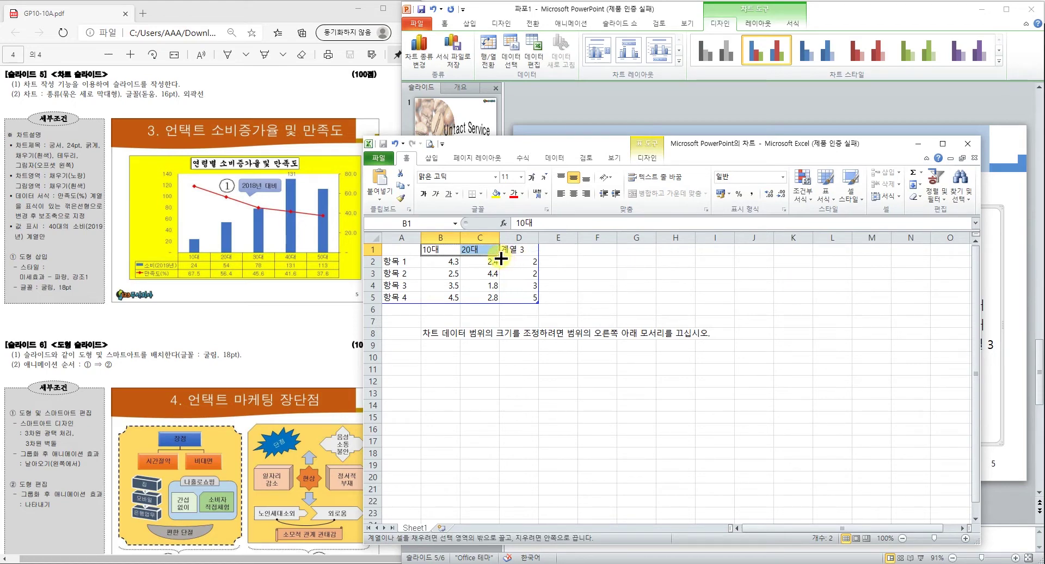
left_click(439, 275)
left_click_drag(440, 250, 466, 249)
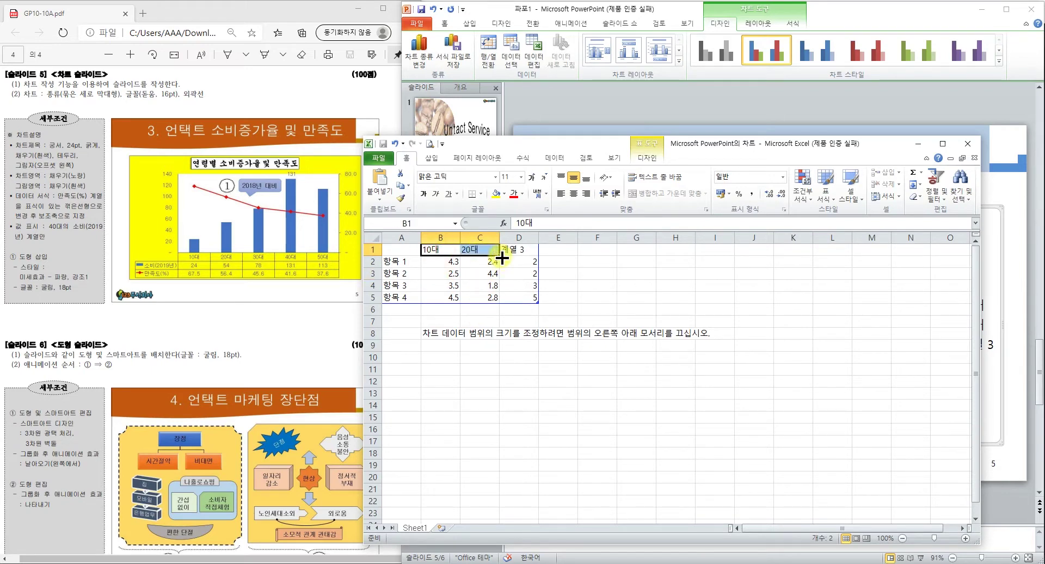
left_click_drag(501, 259, 605, 257)
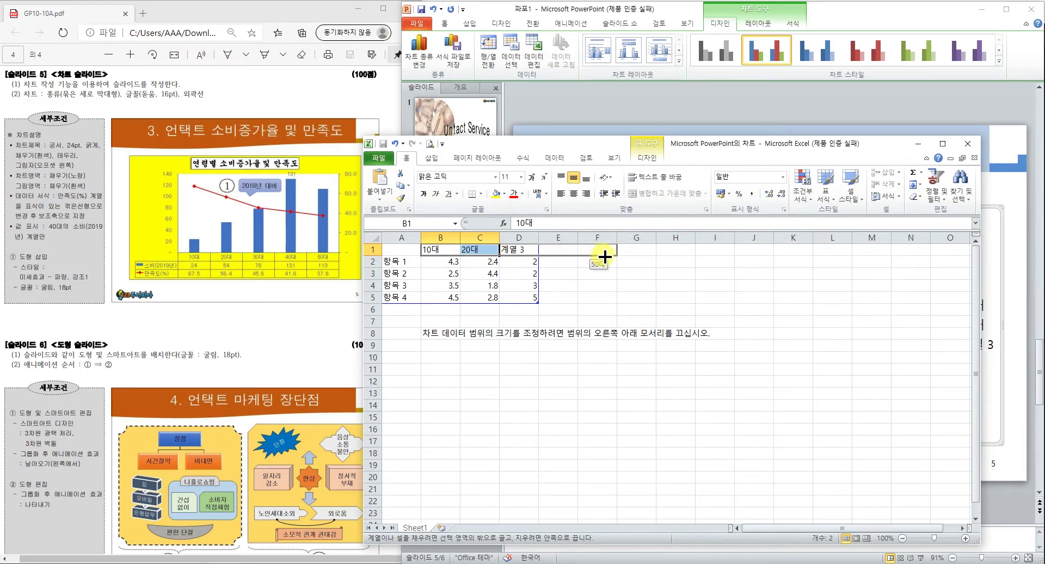
left_click_drag(605, 257, 605, 257)
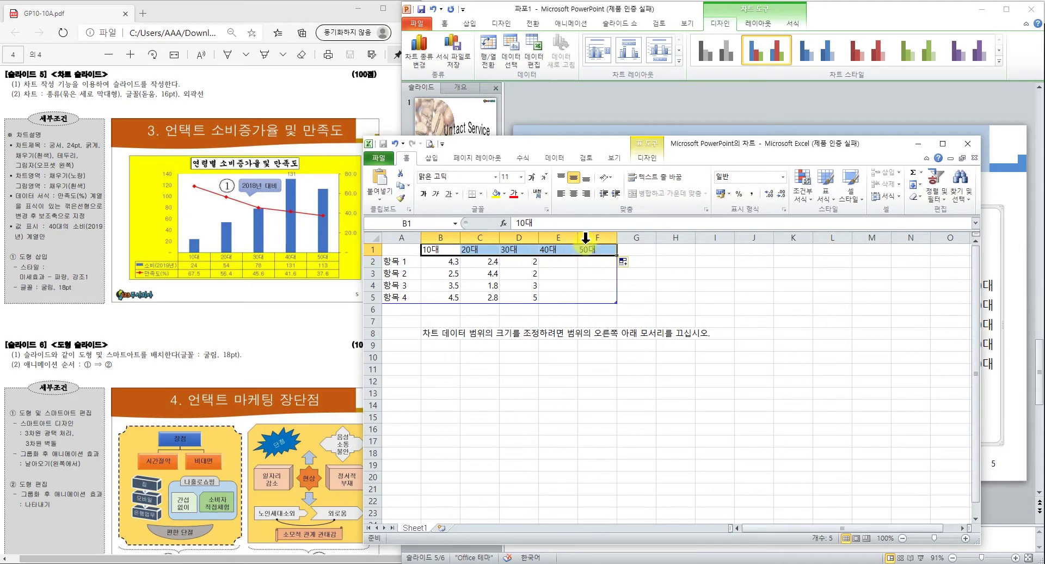
Label the first two data rows 소비(2019년) in A2 and 만족도(%) in A3
left_click(401, 262)
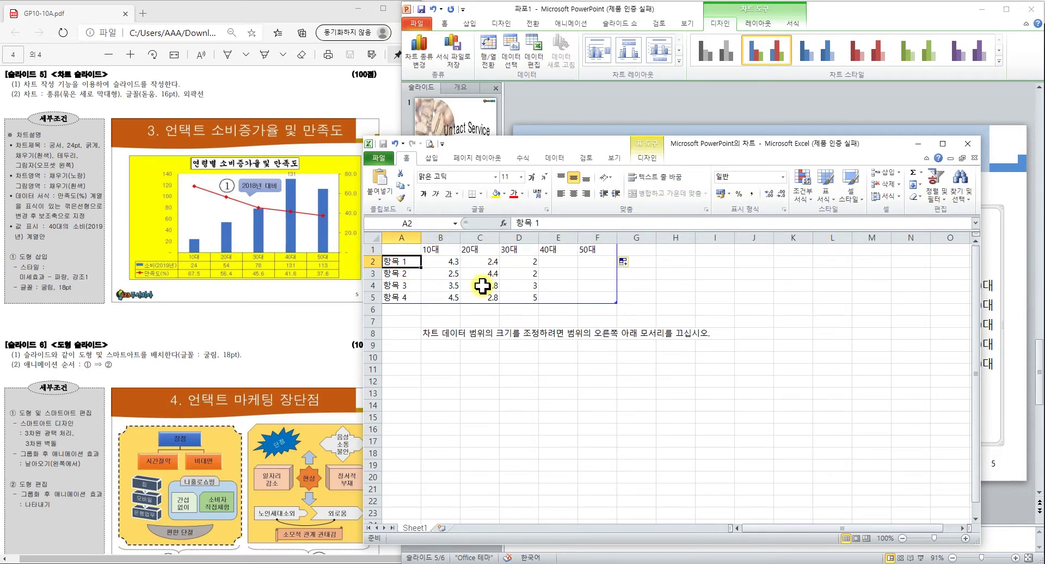
type("솝")
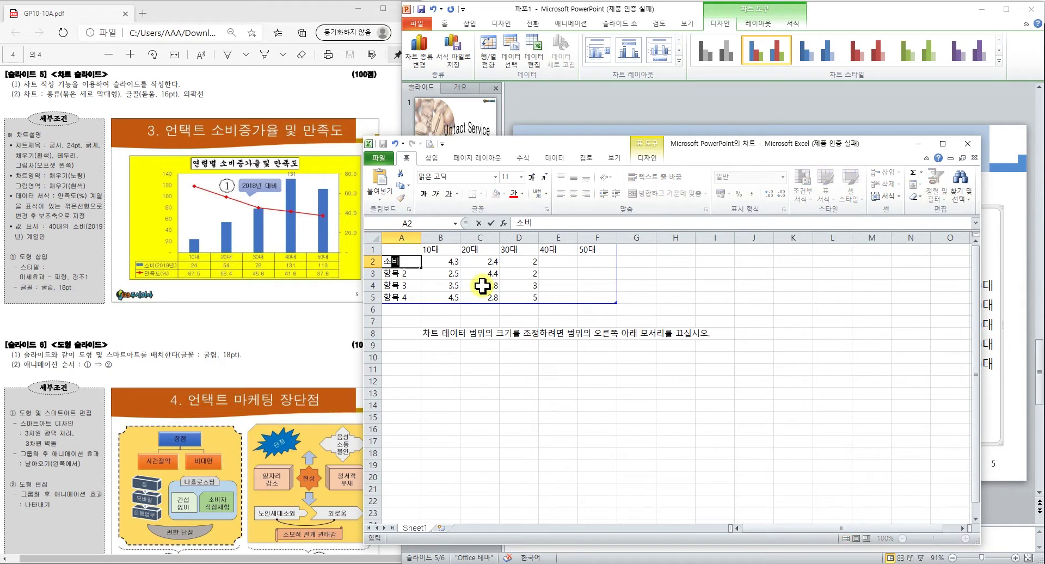
type("비(2019년)")
key("Tab")
type("4.3")
key("Return")
type("만족도(%)")
key("Up")
key("Right")
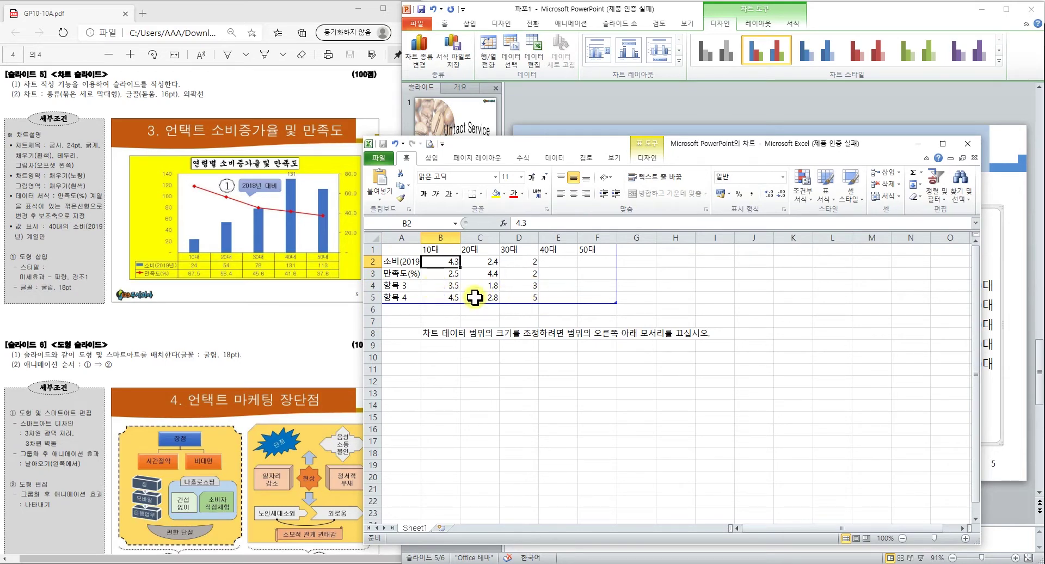
Shrink the chart data range to A1:F3 and enter 24, 54, 78, 131, 113 in row 2 and 67.5, 56.4, 45.6, 41.6, 37.6 in row 3
left_click_drag(616, 303, 617, 280)
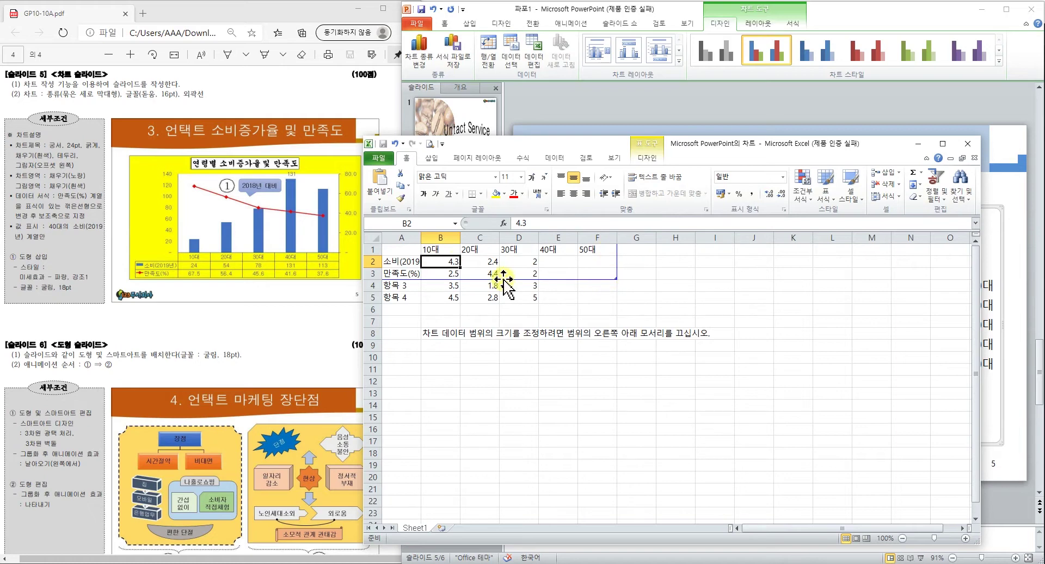
left_click_drag(703, 143, 417, 78)
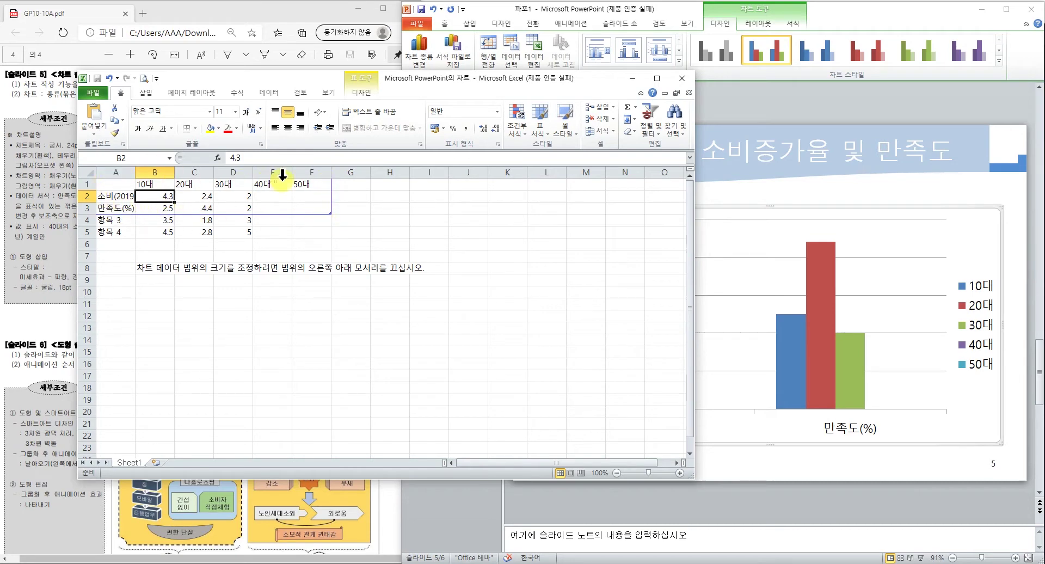
mouse_move(329, 214)
left_mouse_down()
mouse_move(360, 220)
mouse_move(362, 209)
mouse_move(355, 257)
mouse_move(308, 214)
mouse_move(367, 256)
mouse_move(289, 205)
mouse_move(291, 215)
mouse_move(326, 205)
mouse_move(331, 253)
mouse_move(332, 213)
left_mouse_up()
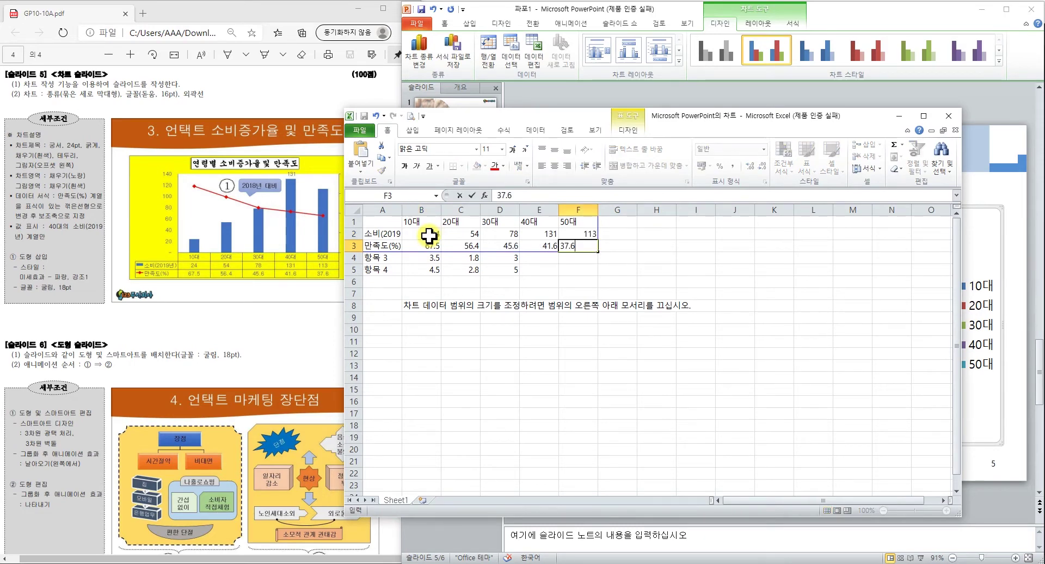
key("Return")
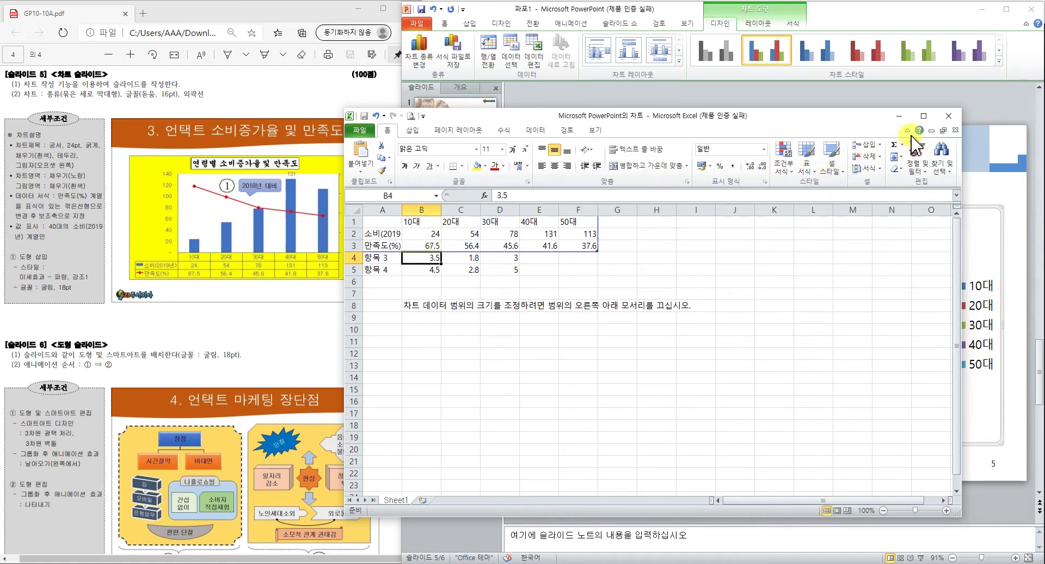
Move and shrink the data sheet window to compare the chart with the reference slide, and close the sheet
mouse_move(809, 115)
left_mouse_down()
mouse_move(793, 173)
mouse_move(608, 184)
mouse_move(582, 126)
mouse_move(768, 135)
left_mouse_up()
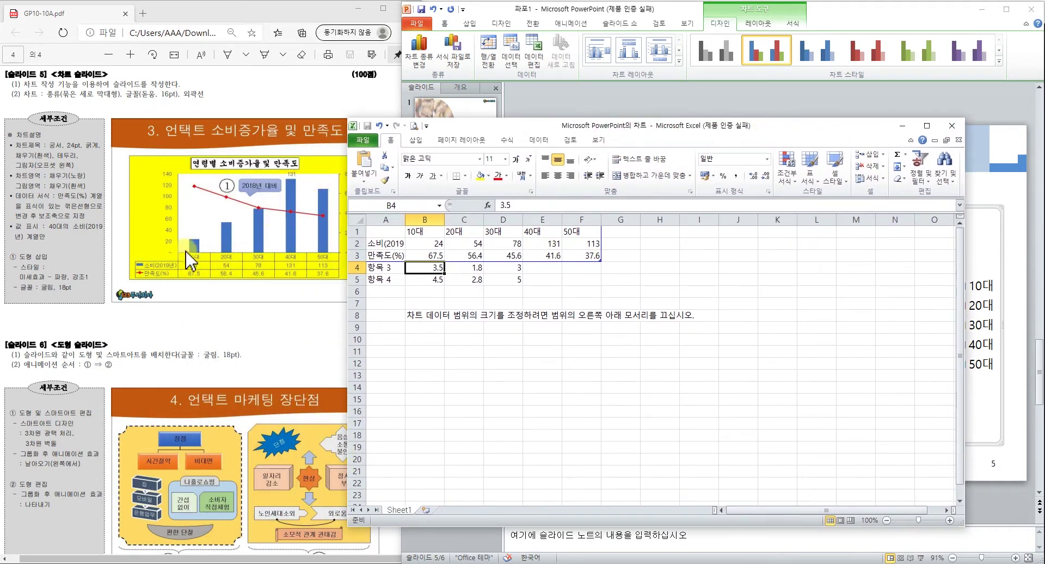
left_click_drag(452, 132, 476, 127)
left_click_drag(601, 127, 270, 87)
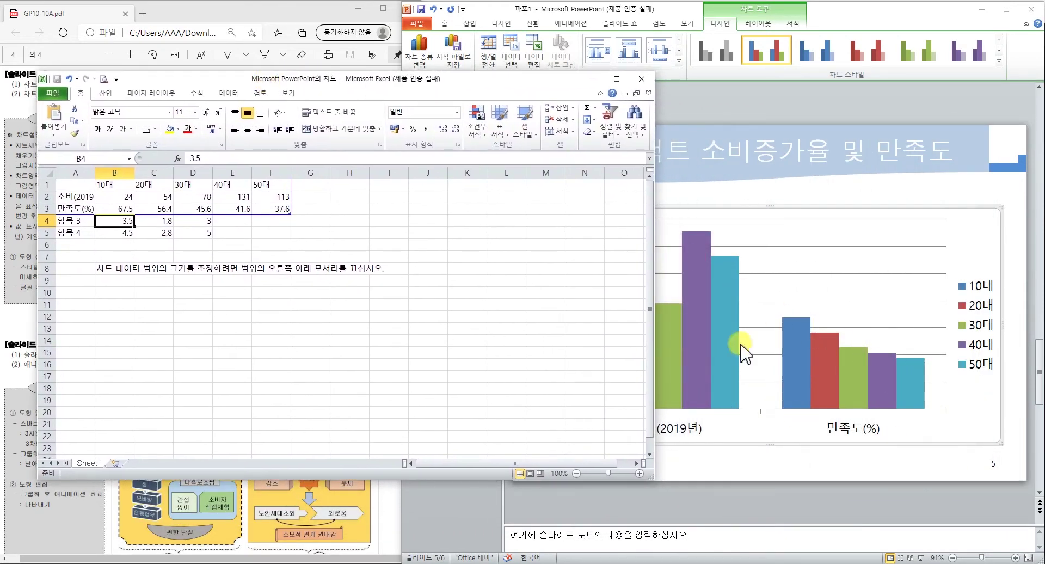
left_click_drag(653, 478, 413, 310)
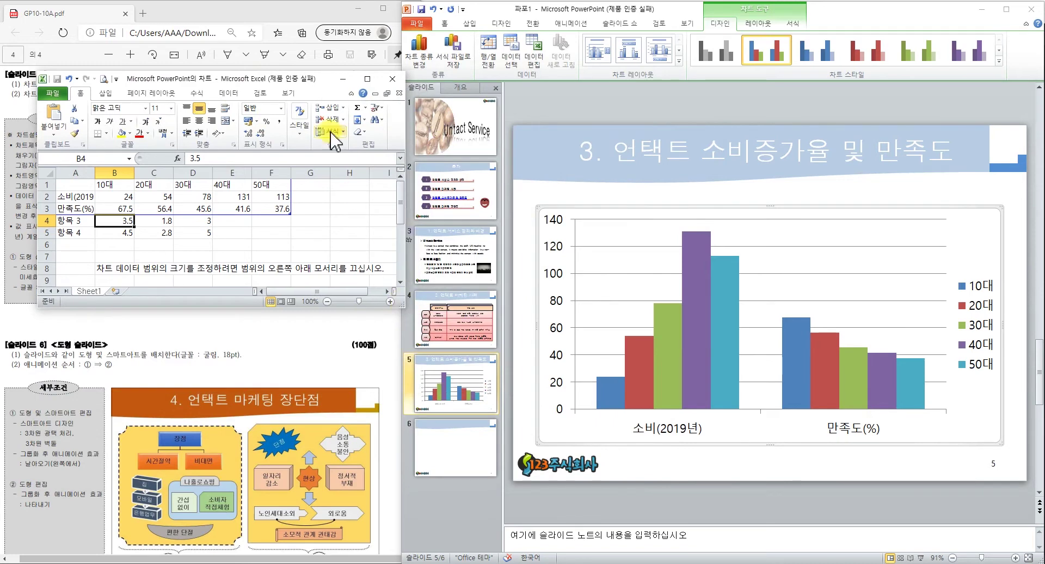
left_click_drag(310, 85, 424, 217)
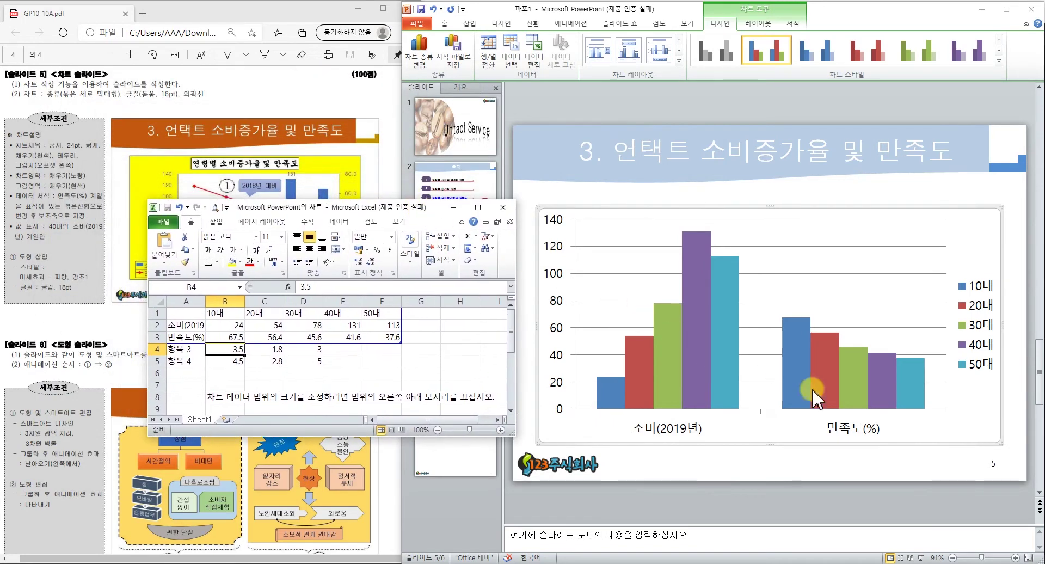
left_click_drag(415, 207, 418, 303)
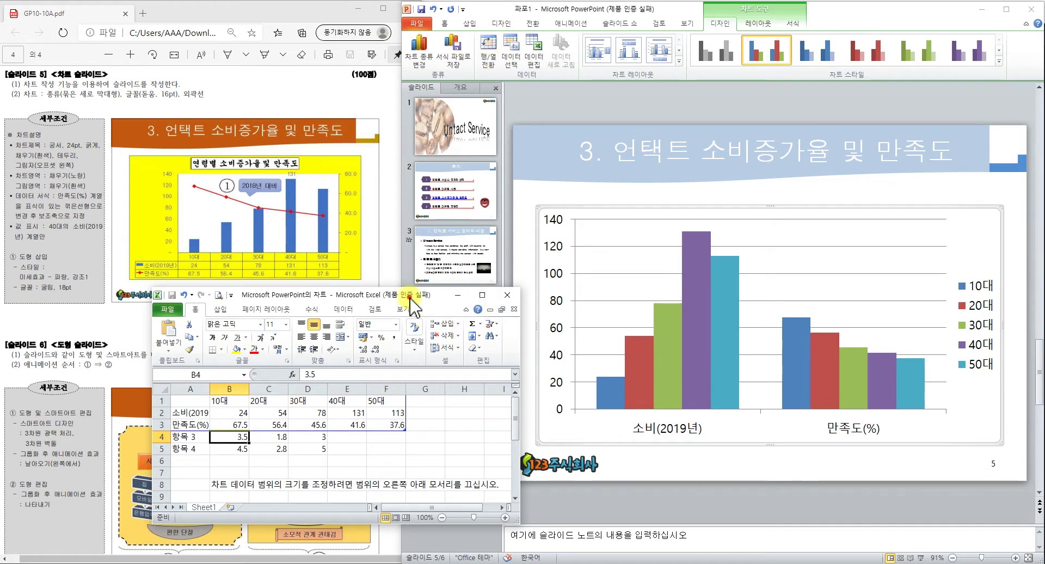
left_click_drag(403, 294, 402, 278)
left_click(505, 280)
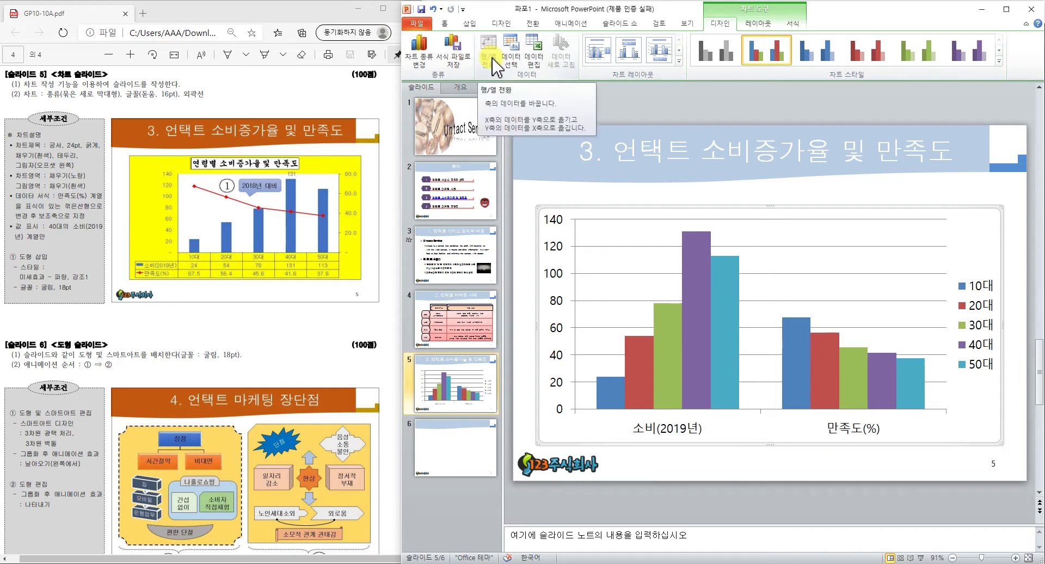
left_click(511, 60)
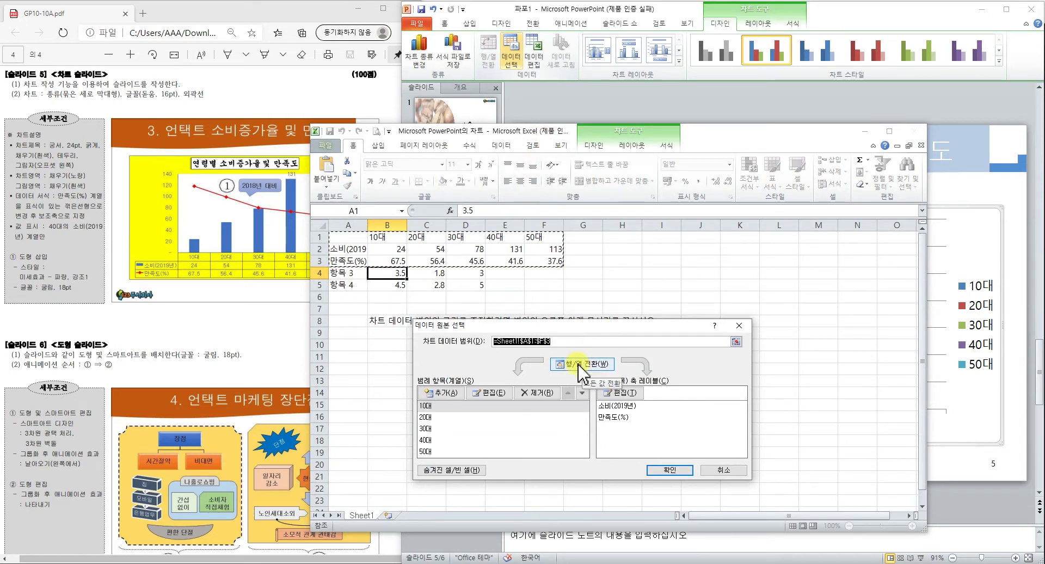
left_click(727, 470)
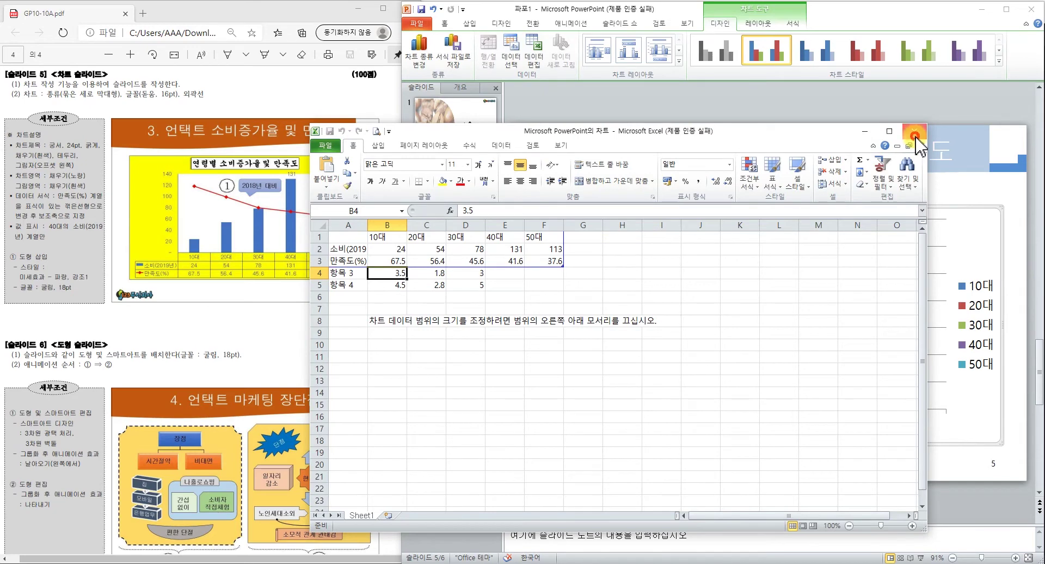
left_click(915, 135)
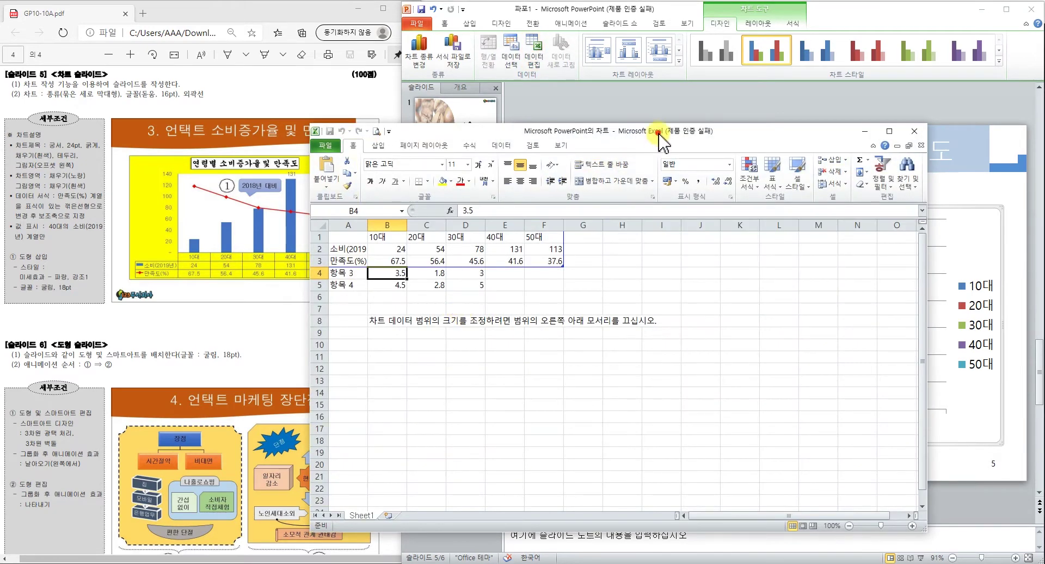
left_click(411, 291)
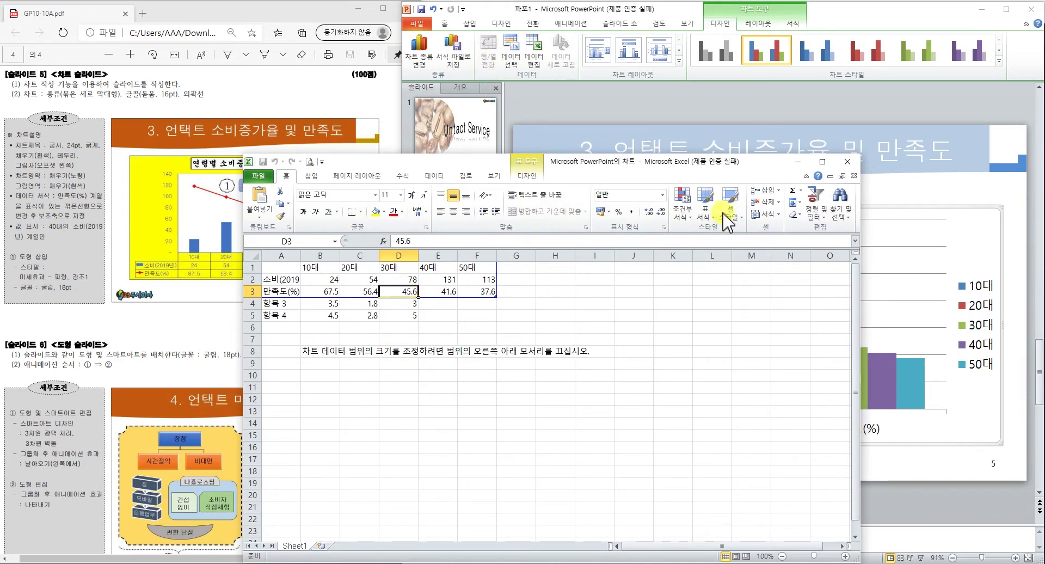
left_click(847, 161)
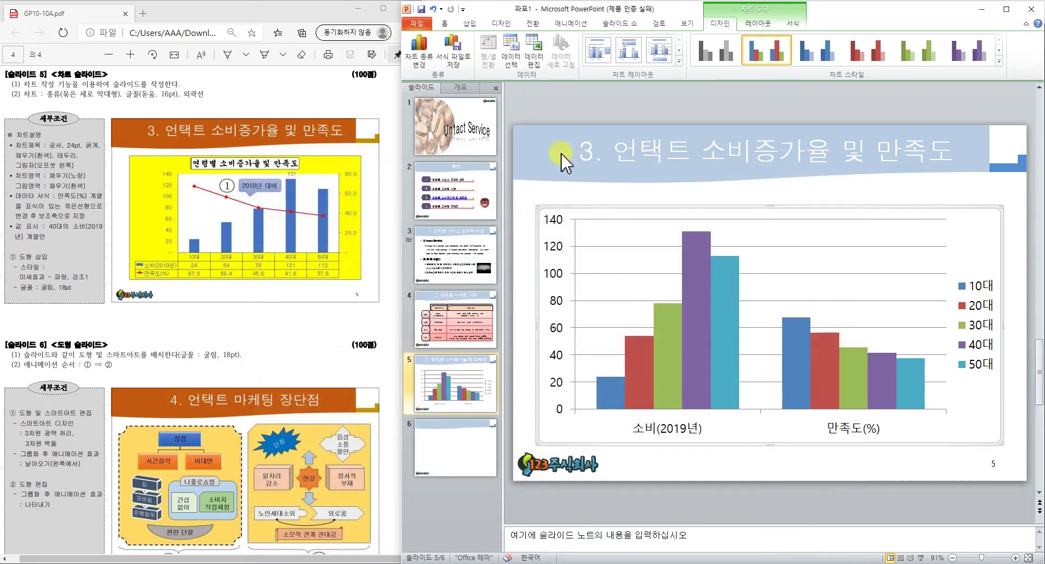
left_click(533, 55)
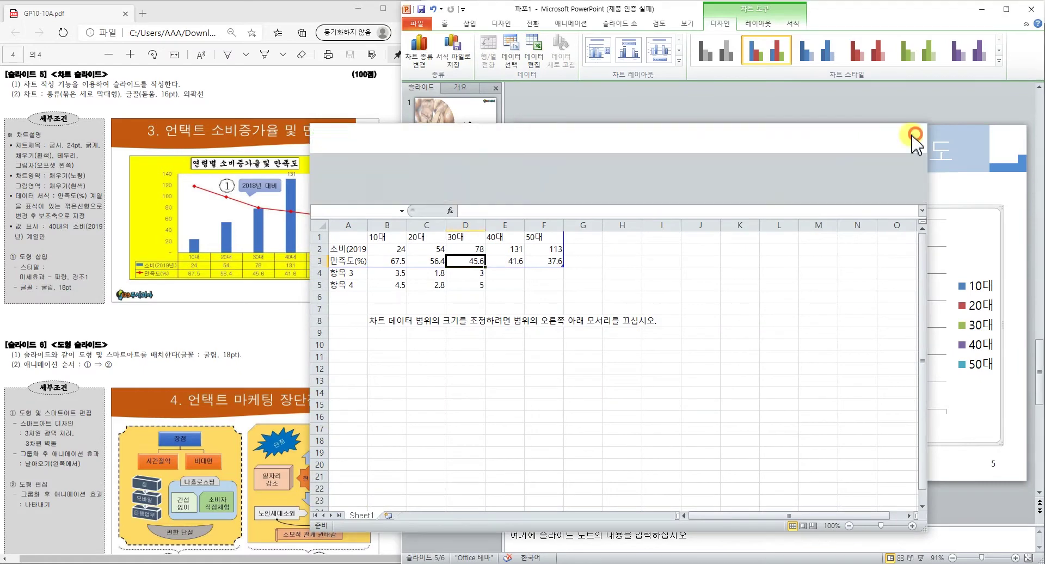
left_click(915, 132)
Switch the rows and columns in the chart's data source so the age groups form the horizontal axis, and close the data sheet
left_click(511, 60)
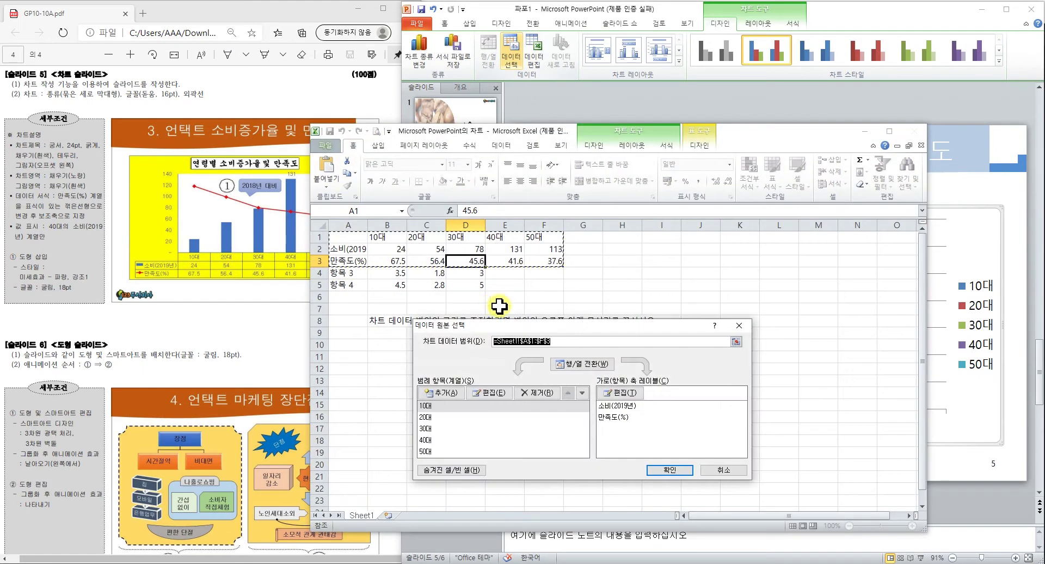
left_click(595, 363)
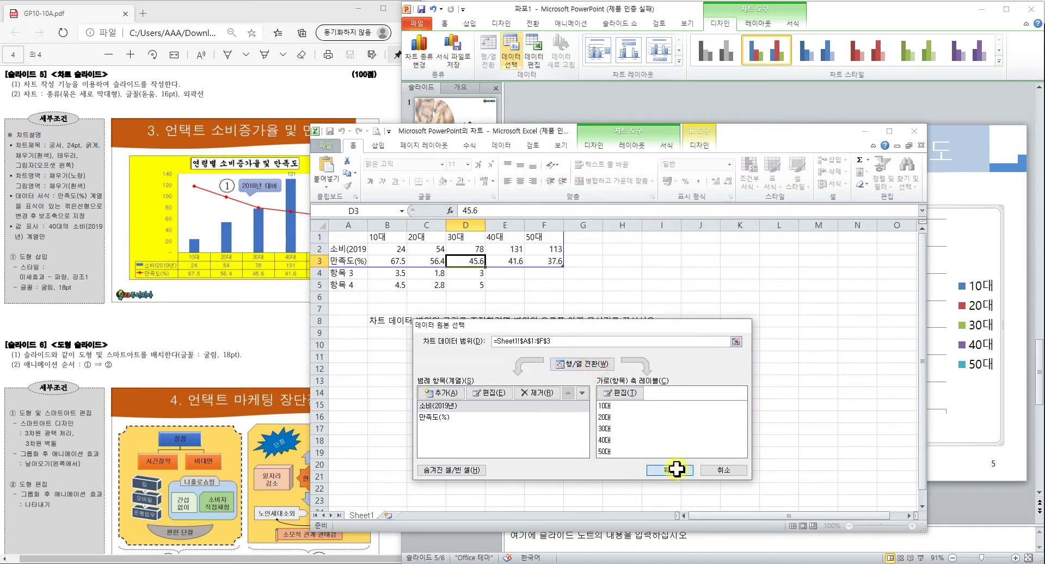
left_click(670, 470)
left_click(914, 131)
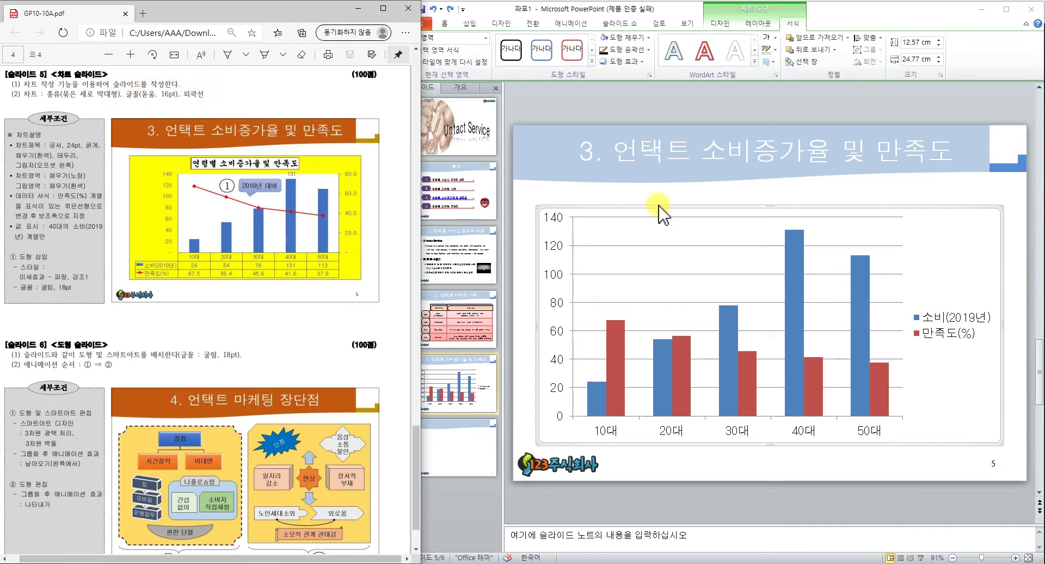
Set the font of the whole chart to 돋움
left_click(631, 206)
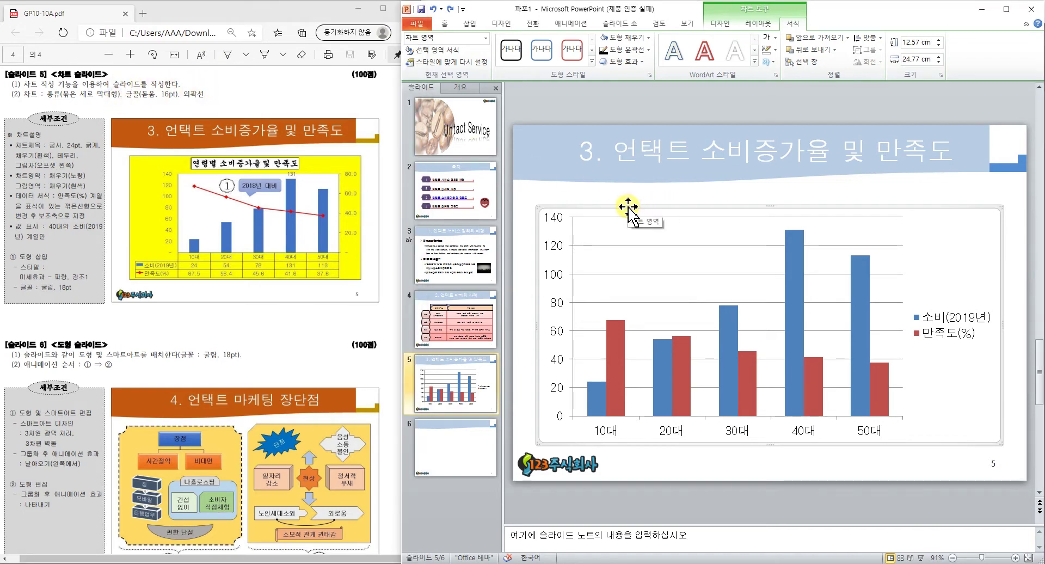
left_click(444, 23)
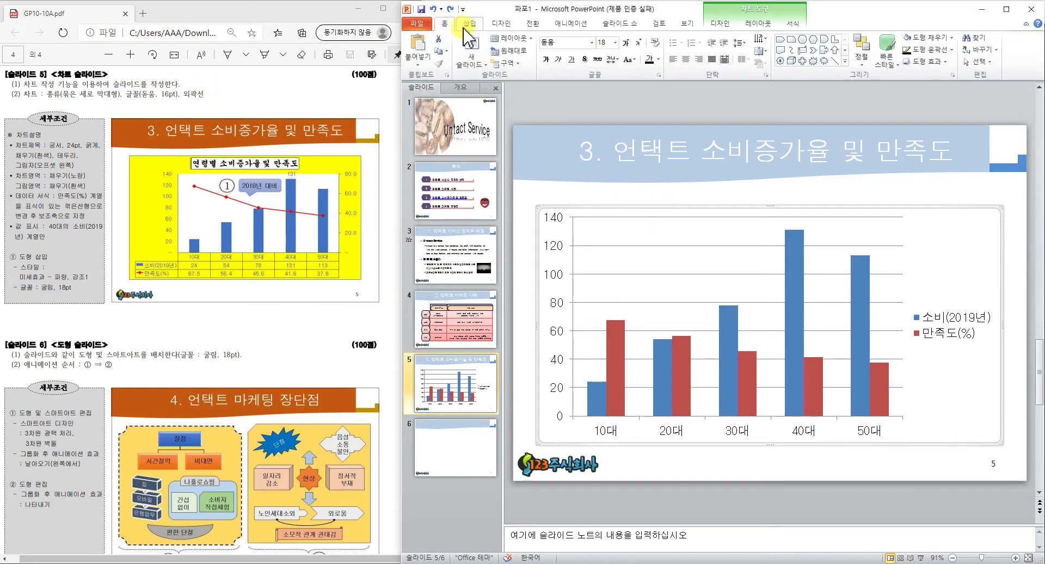
left_click(591, 41)
left_click(602, 140)
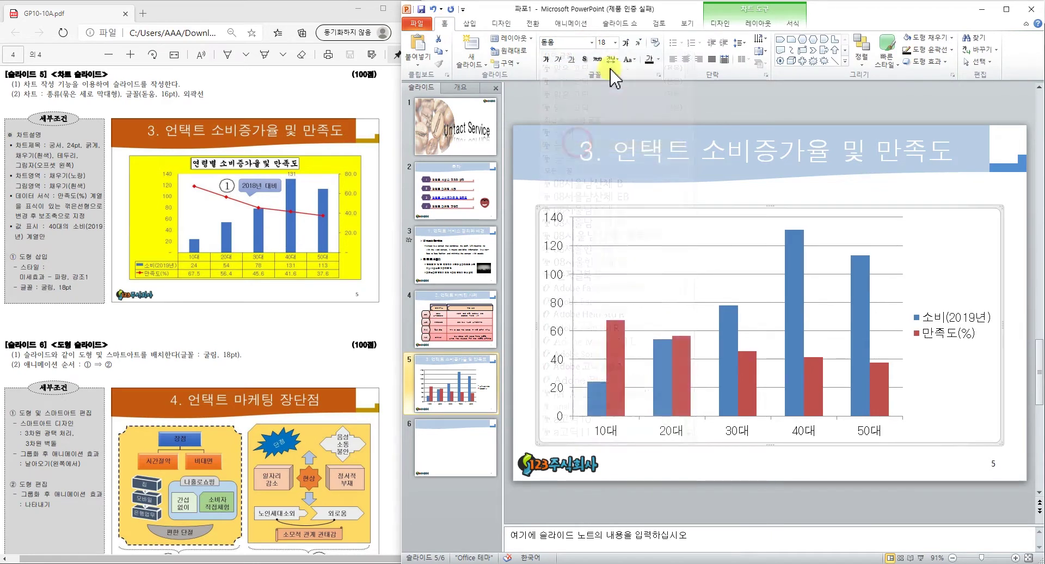